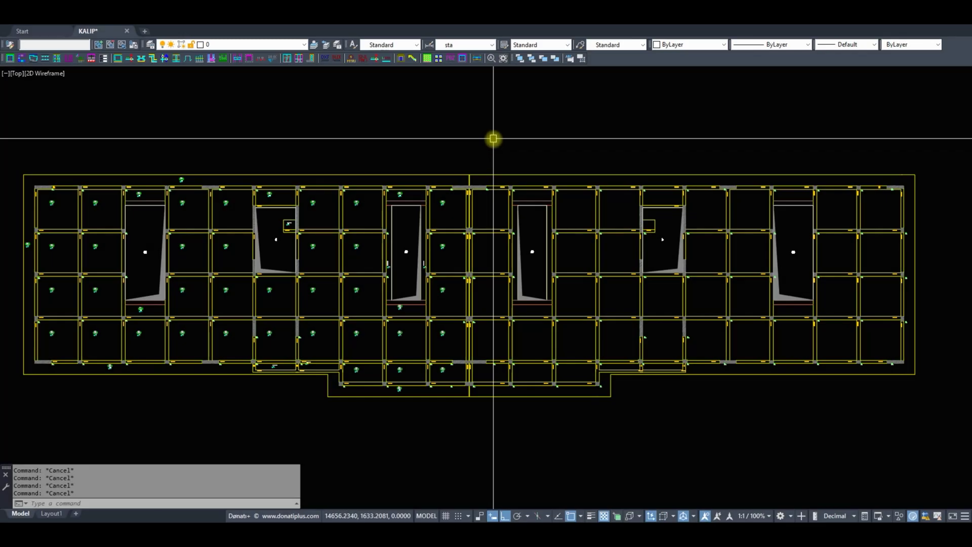
Launch the Döşeme Donatısı (XDDONATI) slab rebar program from its toolbar button.
{"action": "left_click", "coordinate": [237, 59]}
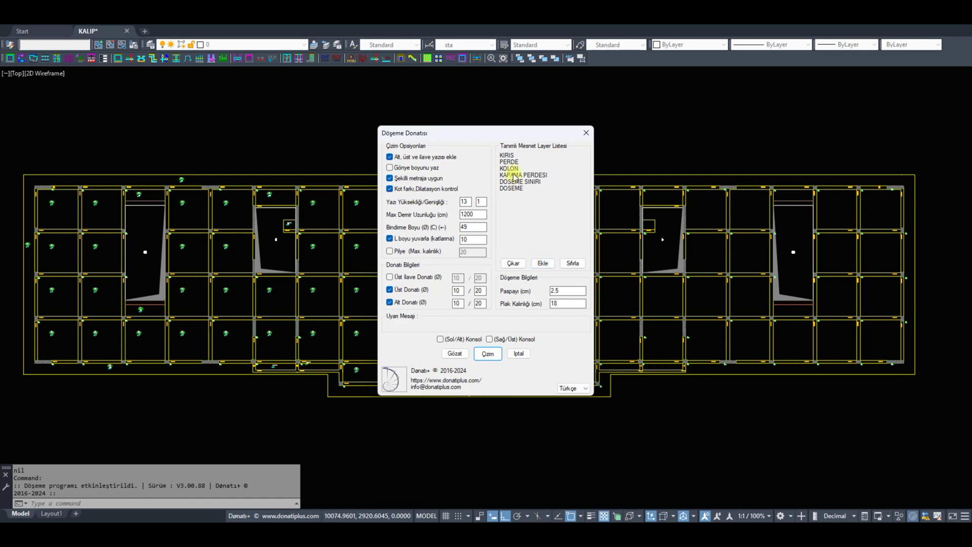
Use Ekle to pick five support objects on the plan, then return to the settings.
{"action": "left_click", "coordinate": [546, 266]}
{"action": "scroll", "coordinate": [336, 341], "scroll_direction": "up", "scroll_amount": 5}
{"action": "left_click", "coordinate": [243, 355]}
{"action": "left_click", "coordinate": [349, 334]}
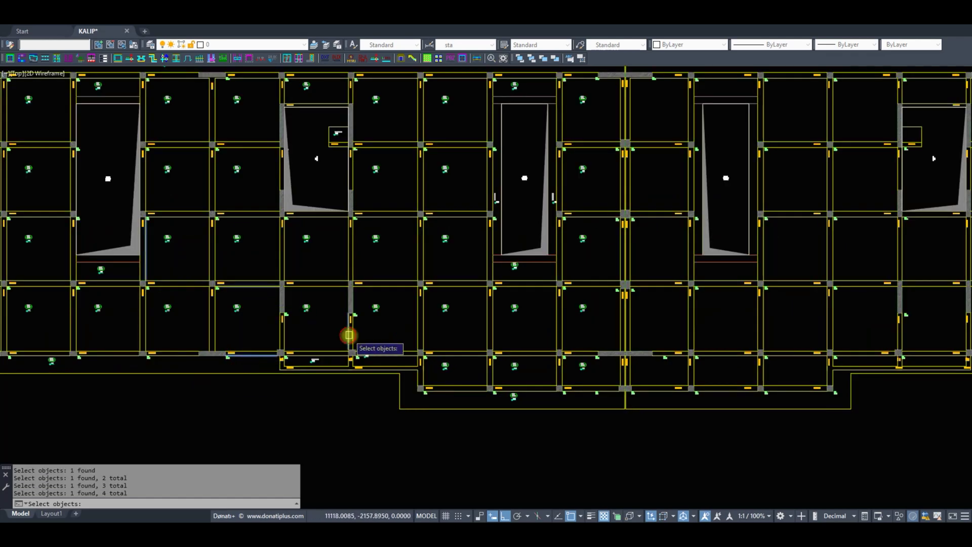
{"action": "left_click", "coordinate": [421, 332]}
{"action": "key", "text": "Return"}
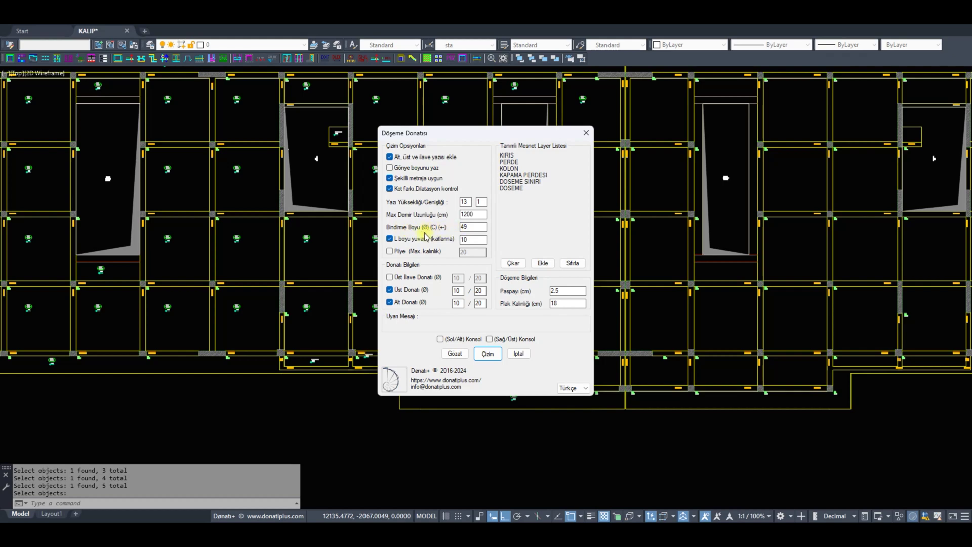
Check bar length rounding 10 and toggle bent-up bars (Pilye) on and back off.
{"action": "double_click", "coordinate": [461, 240]}
{"action": "left_click", "coordinate": [400, 252]}
{"action": "left_click_drag", "start_coordinate": [485, 253], "coordinate": [456, 254]}
{"action": "left_click", "coordinate": [412, 251]}
Check lap length 49, bottom bar and slab thickness 18, then start drawing (Çizim).
{"action": "left_click_drag", "start_coordinate": [479, 227], "coordinate": [455, 232]}
{"action": "left_click", "coordinate": [459, 303]}
{"action": "double_click", "coordinate": [570, 304]}
{"action": "left_click", "coordinate": [487, 353]}
{"action": "middle_click_drag", "start_coordinate": [137, 284], "coordinate": [376, 324]}
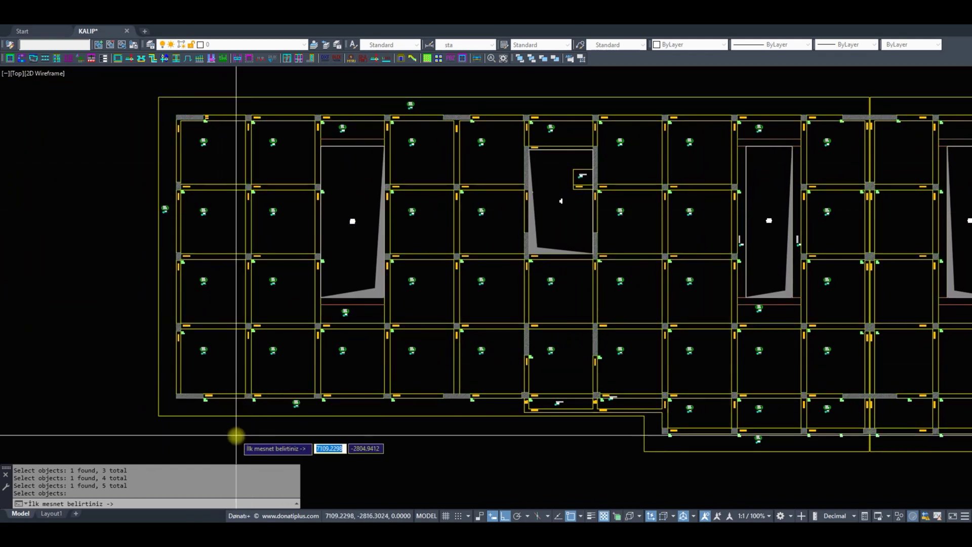
Draw a vertical Ø10/20 rebar line across the left slab strip and inspect its labels.
{"action": "left_click", "coordinate": [234, 434]}
{"action": "left_click", "coordinate": [233, 83]}
{"action": "scroll", "coordinate": [246, 383], "scroll_direction": "up", "scroll_amount": 5}
{"action": "middle_click_drag", "start_coordinate": [248, 387], "coordinate": [330, 391]}
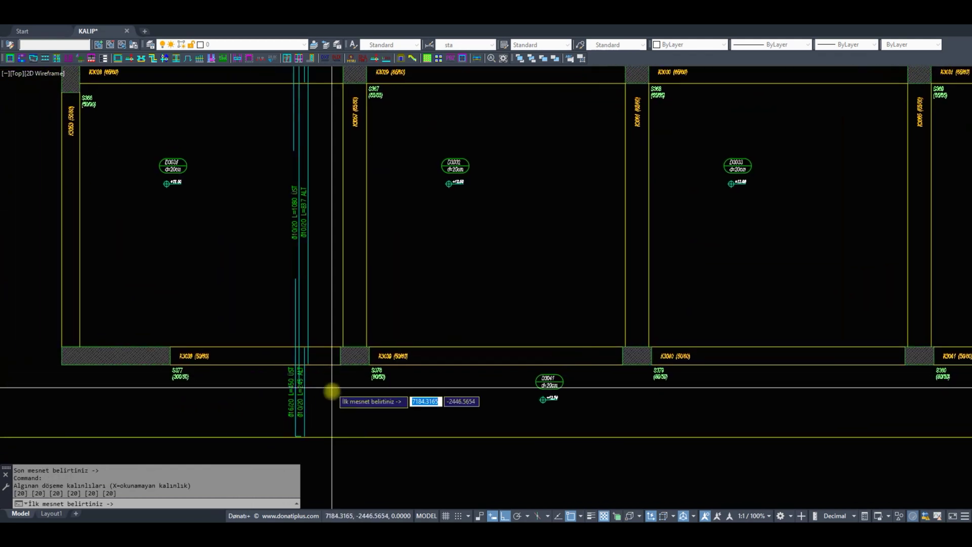
{"action": "mouse_move", "coordinate": [319, 108]}
{"action": "middle_mouse_down"}
{"action": "mouse_move", "coordinate": [325, 330]}
{"action": "mouse_move", "coordinate": [343, 152]}
{"action": "mouse_move", "coordinate": [351, 324]}
{"action": "mouse_move", "coordinate": [342, 324]}
{"action": "middle_mouse_up"}
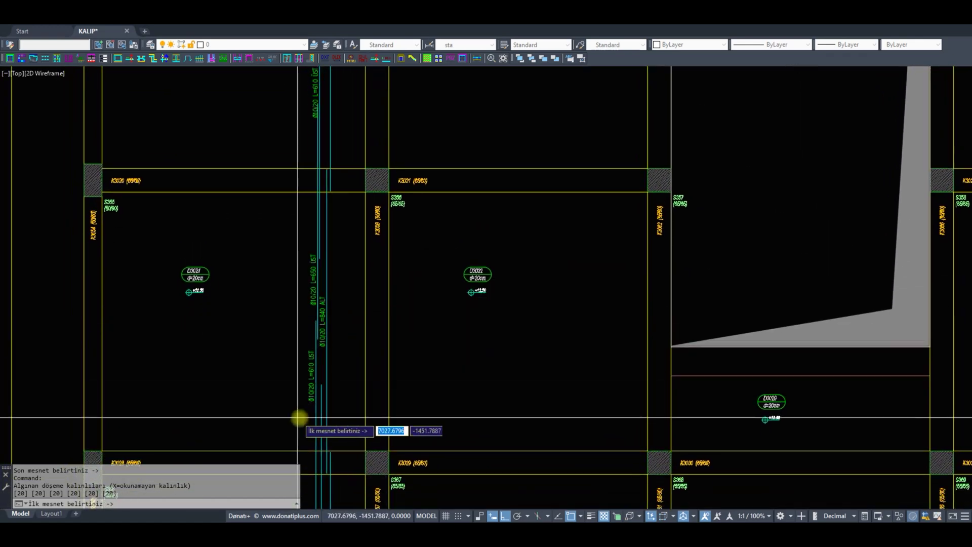
{"action": "middle_click_drag", "start_coordinate": [354, 183], "coordinate": [370, 475]}
{"action": "middle_click_drag", "start_coordinate": [380, 160], "coordinate": [390, 319]}
{"action": "scroll", "coordinate": [332, 196], "scroll_direction": "down", "scroll_amount": 5}
{"action": "scroll", "coordinate": [332, 196], "scroll_direction": "down", "scroll_amount": 2}
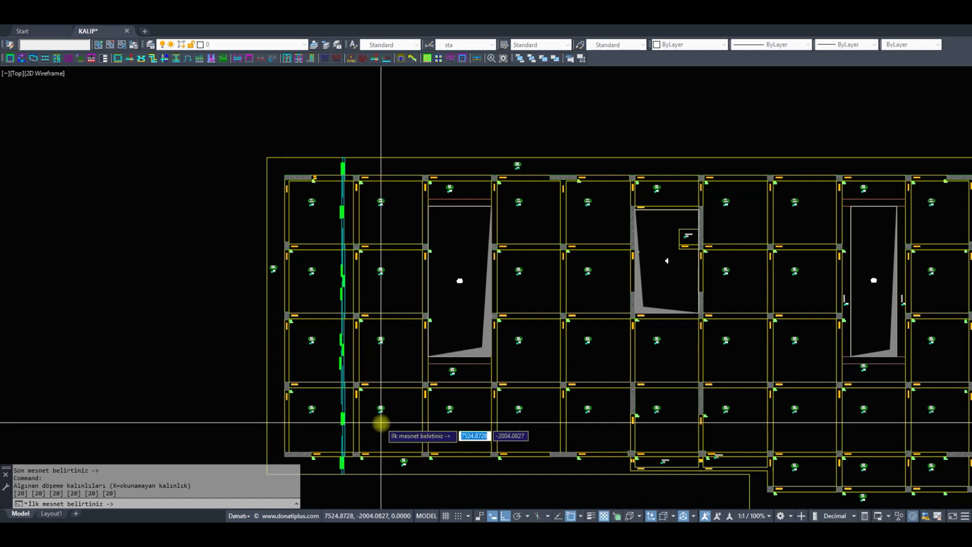
{"action": "scroll", "coordinate": [381, 423], "scroll_direction": "up", "scroll_amount": 5}
{"action": "scroll", "coordinate": [378, 403], "scroll_direction": "up", "scroll_amount": 4}
{"action": "scroll", "coordinate": [362, 380], "scroll_direction": "up", "scroll_amount": 1}
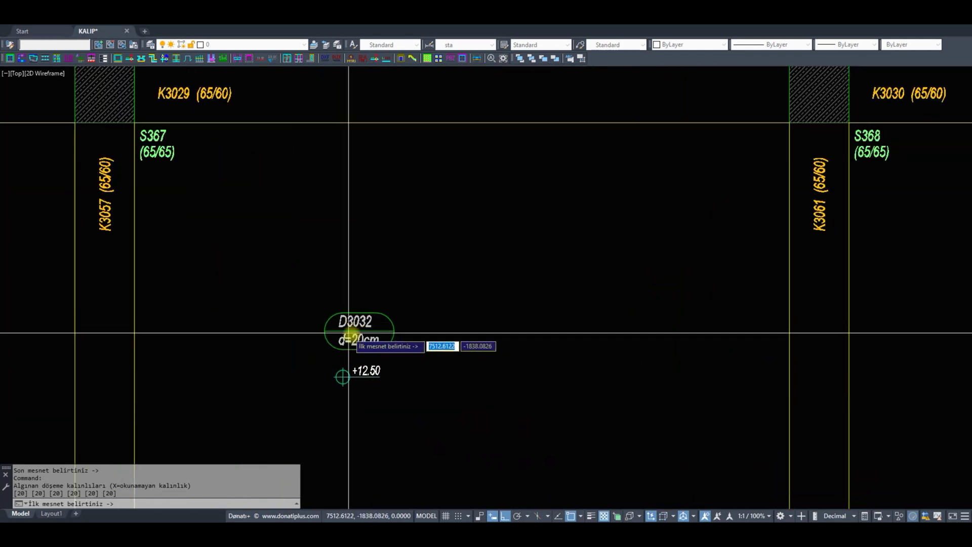
{"action": "scroll", "coordinate": [355, 360], "scroll_direction": "down", "scroll_amount": 5}
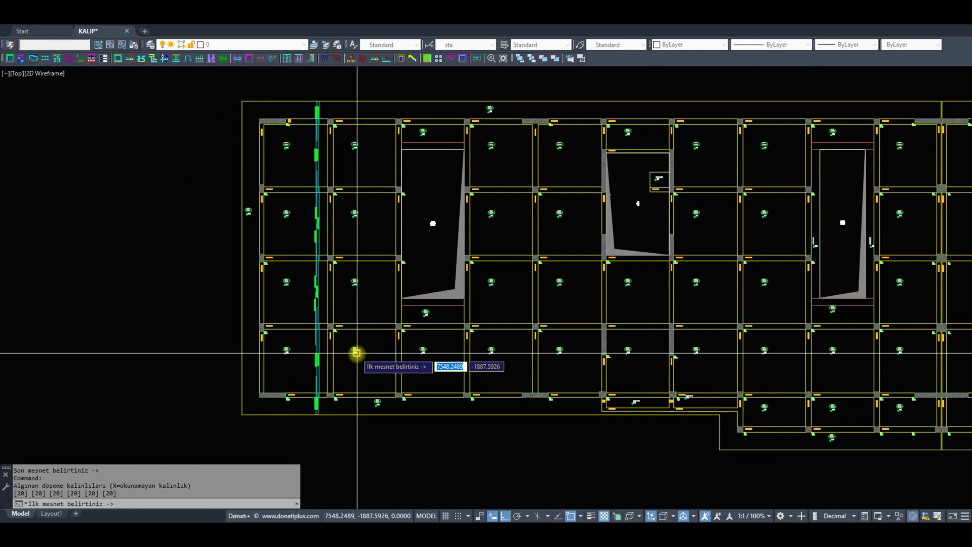
{"action": "scroll", "coordinate": [359, 353], "scroll_direction": "up", "scroll_amount": 2}
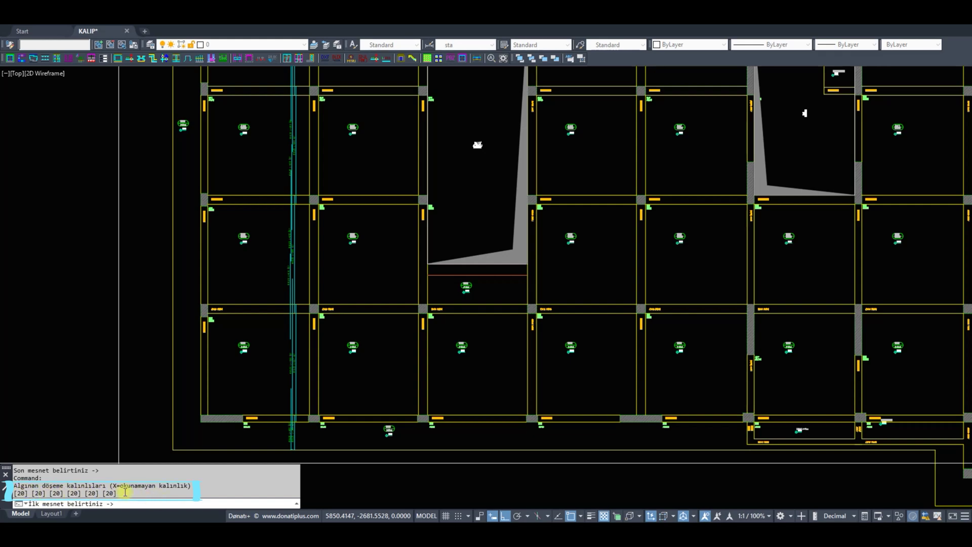
{"action": "scroll", "coordinate": [234, 439], "scroll_direction": "down", "scroll_amount": 2}
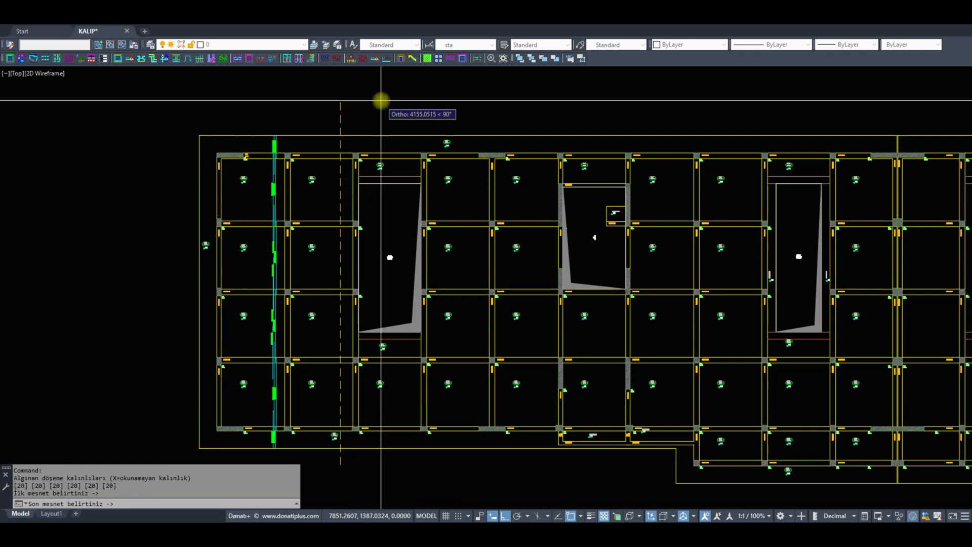
Draw another vertical rebar strip between first and last supports on the plan.
{"action": "middle_click_drag", "start_coordinate": [433, 289], "coordinate": [367, 277]}
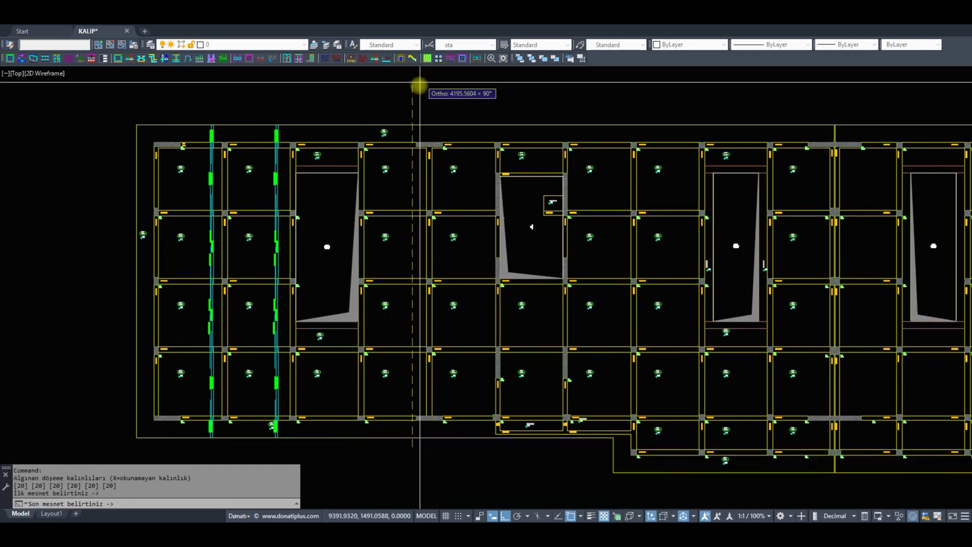
{"action": "middle_click_drag", "start_coordinate": [478, 451], "coordinate": [345, 442]}
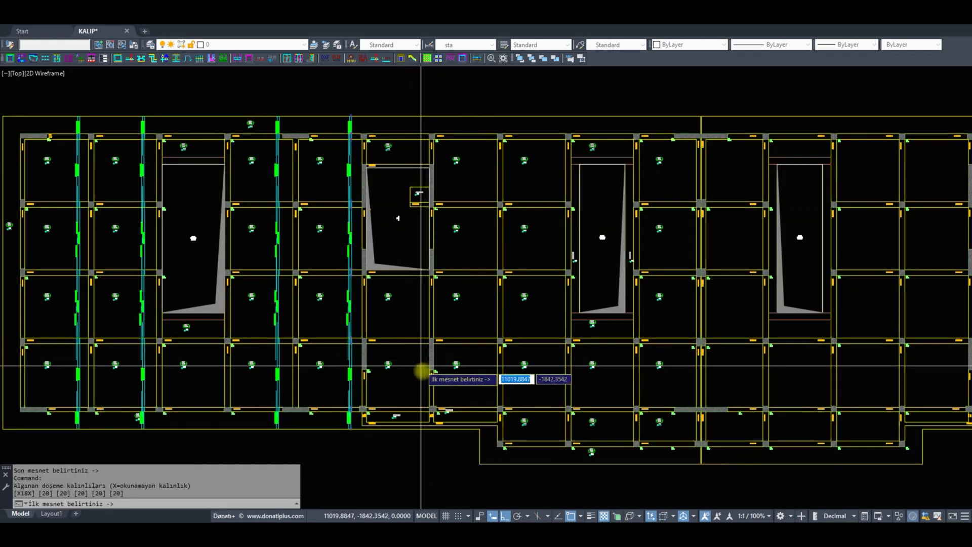
{"action": "scroll", "coordinate": [430, 367], "scroll_direction": "up", "scroll_amount": 2}
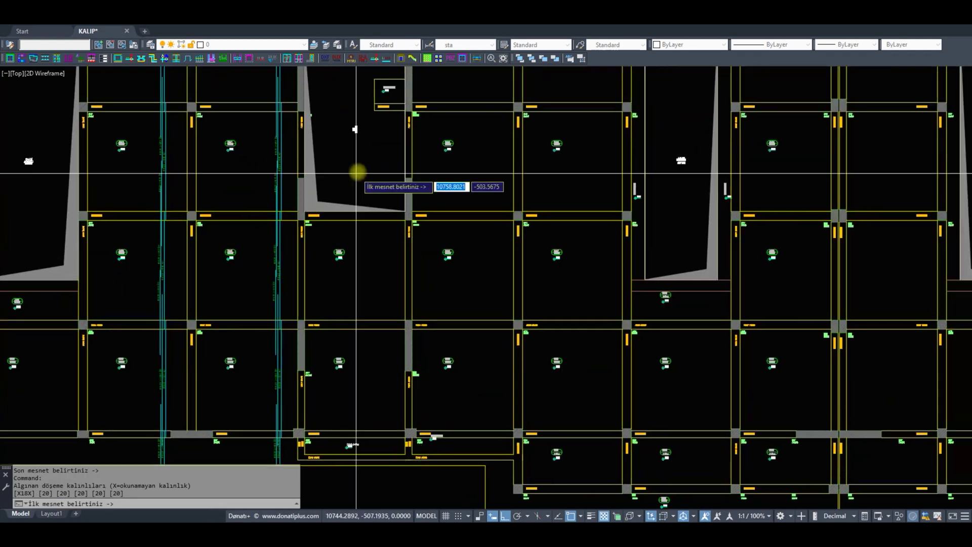
{"action": "left_click", "coordinate": [390, 476]}
{"action": "left_click", "coordinate": [387, 190]}
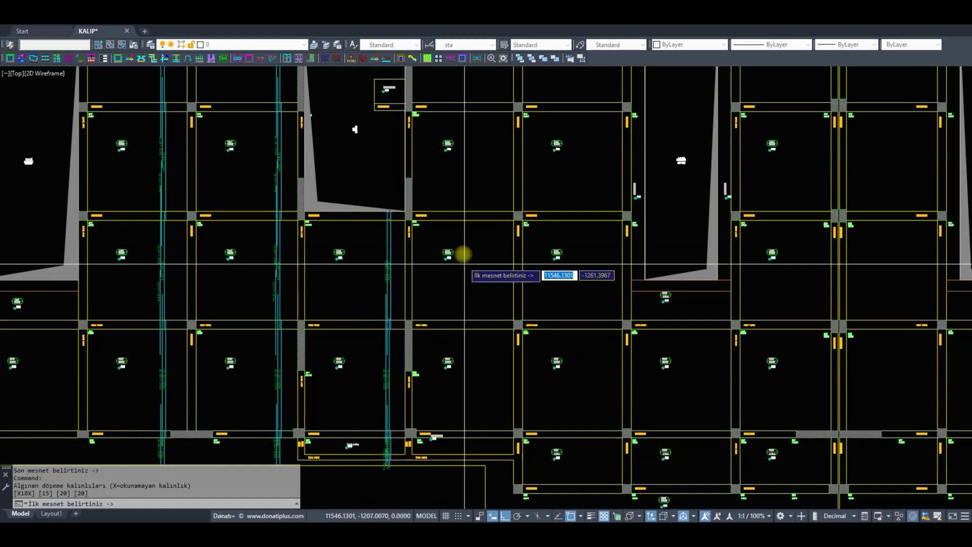
Survey the plan around columns S375/S376, then pick the first support at the lower-left edge.
{"action": "middle_click_drag", "start_coordinate": [443, 179], "coordinate": [421, 378]}
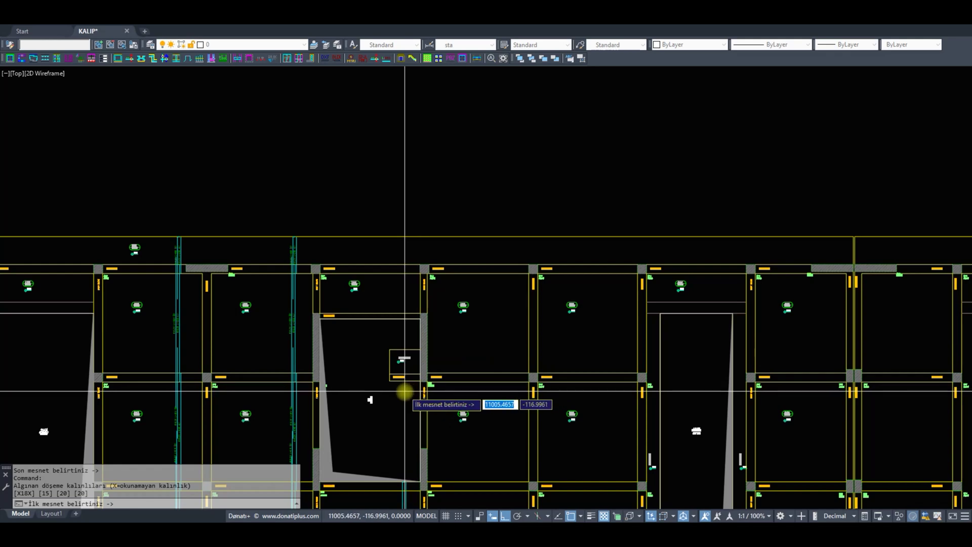
{"action": "scroll", "coordinate": [403, 388], "scroll_direction": "up", "scroll_amount": 2}
{"action": "scroll", "coordinate": [363, 213], "scroll_direction": "up", "scroll_amount": 4}
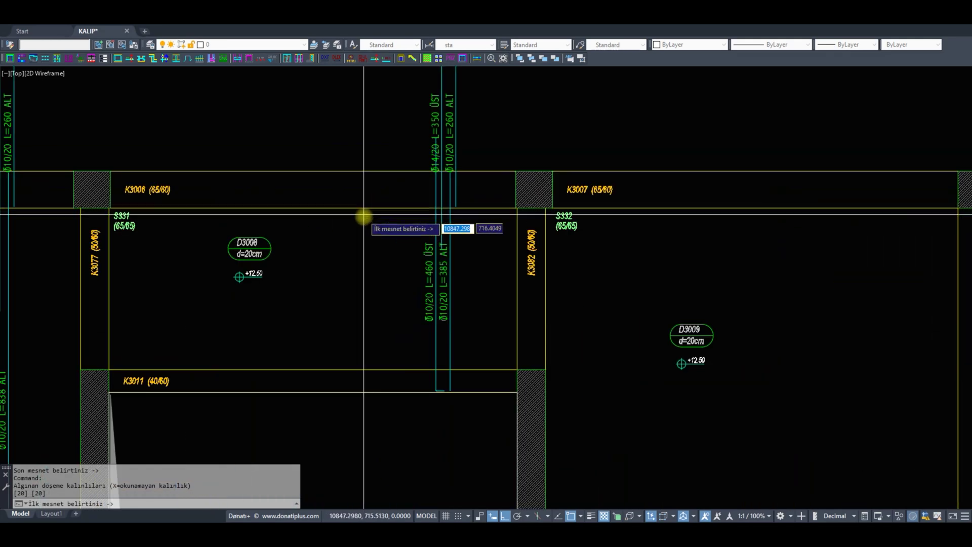
{"action": "scroll", "coordinate": [386, 283], "scroll_direction": "down", "scroll_amount": 10}
{"action": "scroll", "coordinate": [386, 283], "scroll_direction": "up", "scroll_amount": 8}
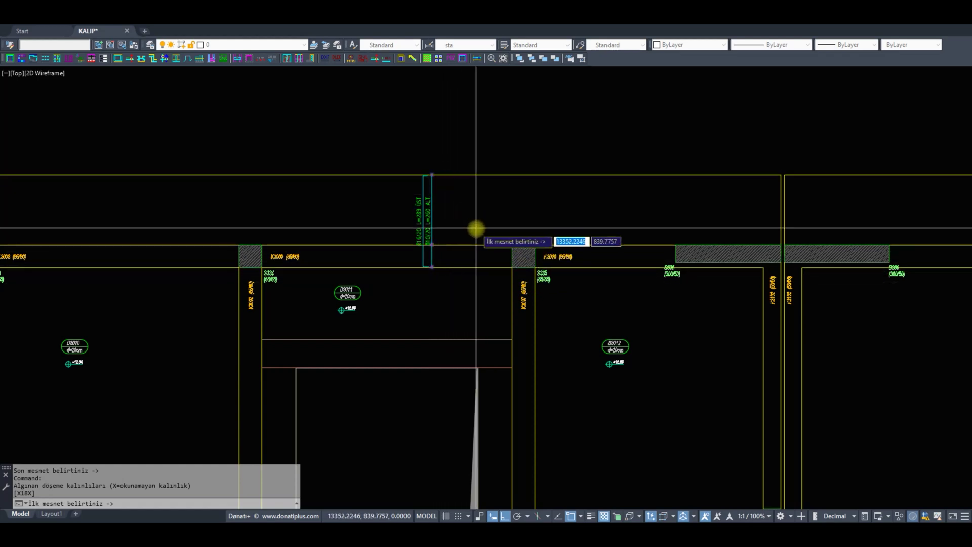
{"action": "scroll", "coordinate": [495, 223], "scroll_direction": "down", "scroll_amount": 1}
{"action": "scroll", "coordinate": [371, 257], "scroll_direction": "down", "scroll_amount": 1}
{"action": "scroll", "coordinate": [388, 211], "scroll_direction": "down", "scroll_amount": 2}
{"action": "middle_click_drag", "start_coordinate": [387, 265], "coordinate": [434, 187]}
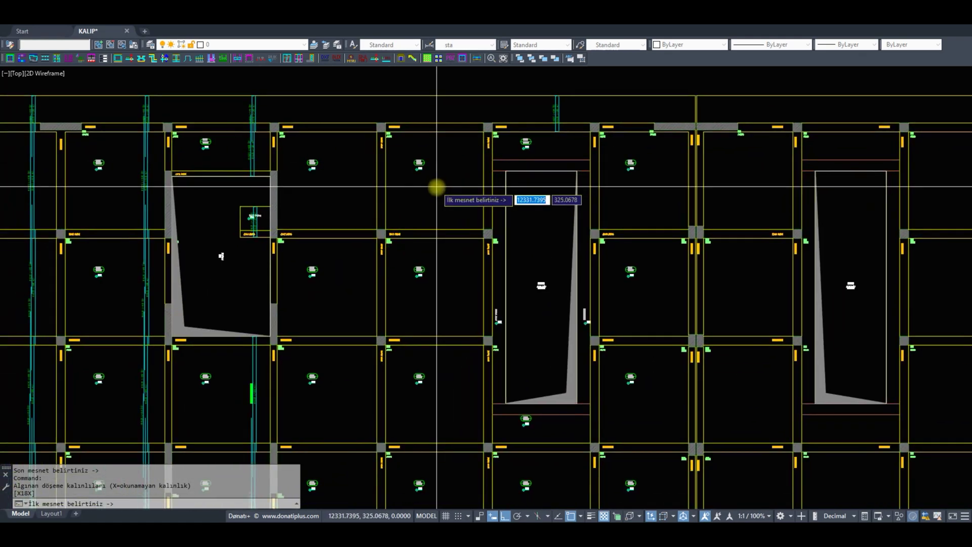
{"action": "scroll", "coordinate": [419, 274], "scroll_direction": "up", "scroll_amount": 6}
{"action": "scroll", "coordinate": [400, 349], "scroll_direction": "down", "scroll_amount": 3}
{"action": "scroll", "coordinate": [405, 343], "scroll_direction": "down", "scroll_amount": 3}
{"action": "scroll", "coordinate": [411, 344], "scroll_direction": "down", "scroll_amount": 1}
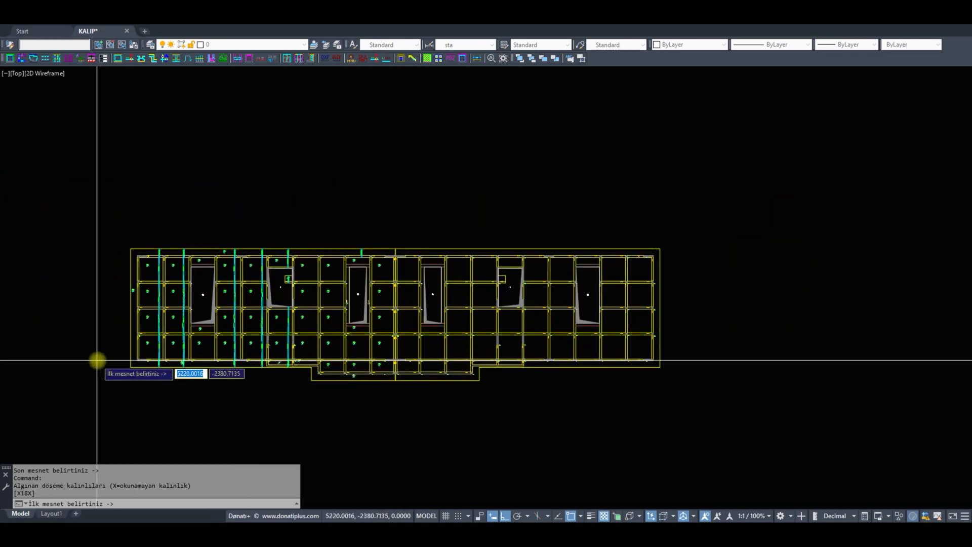
{"action": "left_click", "coordinate": [112, 351]}
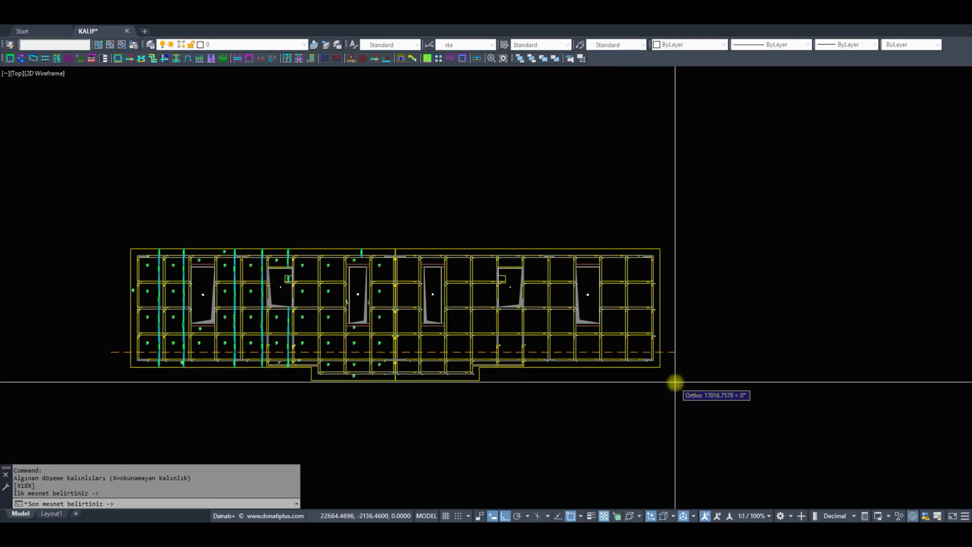
Pick the right end support to finish the bottom-strip horizontal bar and inspect it.
{"action": "left_click", "coordinate": [675, 383]}
{"action": "scroll", "coordinate": [181, 373], "scroll_direction": "up", "scroll_amount": 4}
{"action": "scroll", "coordinate": [412, 364], "scroll_direction": "up", "scroll_amount": 1}
{"action": "scroll", "coordinate": [560, 375], "scroll_direction": "up", "scroll_amount": 1}
{"action": "scroll", "coordinate": [301, 319], "scroll_direction": "up", "scroll_amount": 3}
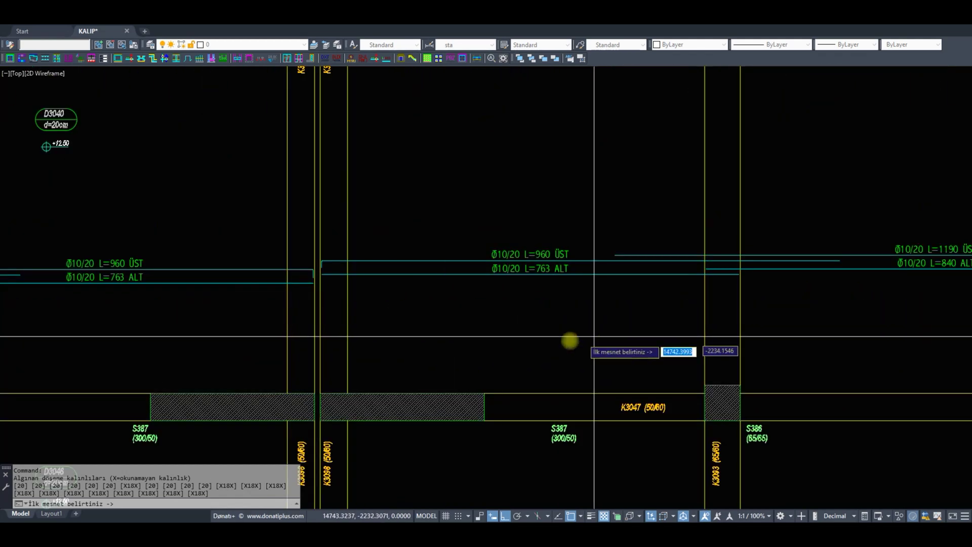
{"action": "scroll", "coordinate": [389, 344], "scroll_direction": "down", "scroll_amount": 8}
{"action": "scroll", "coordinate": [263, 352], "scroll_direction": "up", "scroll_amount": 6}
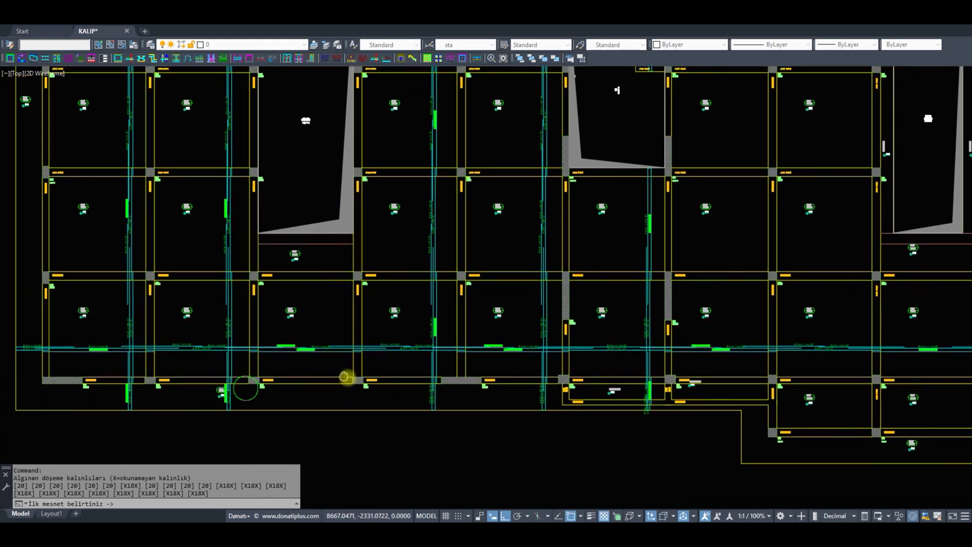
{"action": "scroll", "coordinate": [282, 382], "scroll_direction": "down", "scroll_amount": 3}
{"action": "mouse_move", "coordinate": [314, 397]}
{"action": "middle_mouse_down"}
{"action": "mouse_move", "coordinate": [562, 385]}
{"action": "mouse_move", "coordinate": [488, 365]}
{"action": "middle_mouse_up"}
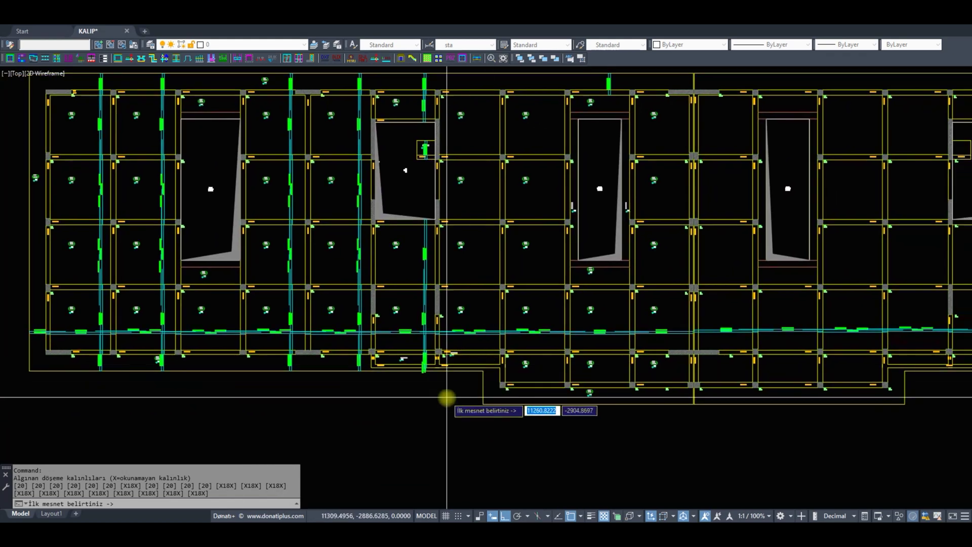
Bring up and dismiss the slab reinforcement settings.
{"action": "left_click", "coordinate": [471, 401]}
{"action": "left_click", "coordinate": [518, 354]}
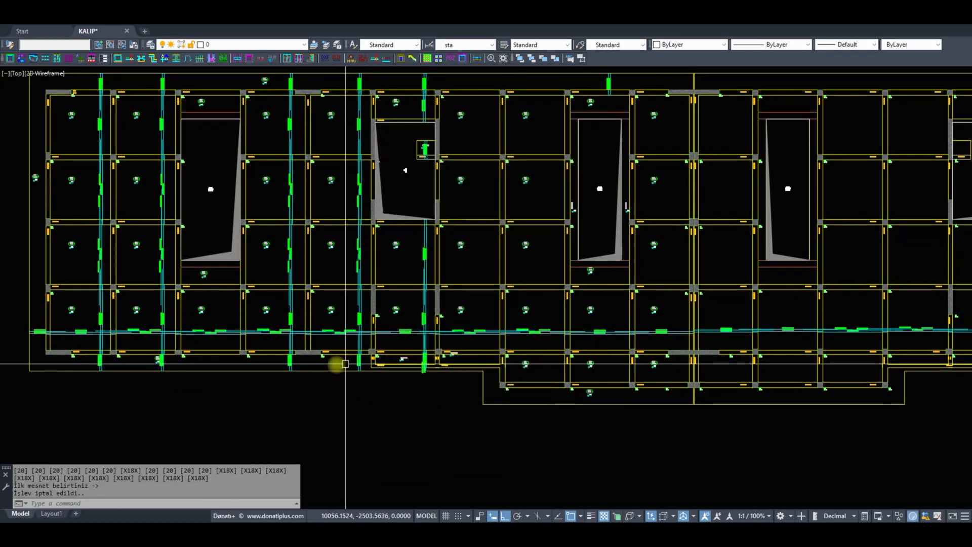
{"action": "scroll", "coordinate": [293, 275], "scroll_direction": "up", "scroll_amount": 5}
Cancel the accidental edit of the +12.50 level text.
{"action": "scroll", "coordinate": [267, 213], "scroll_direction": "up", "scroll_amount": 3}
{"action": "double_click", "coordinate": [197, 237]}
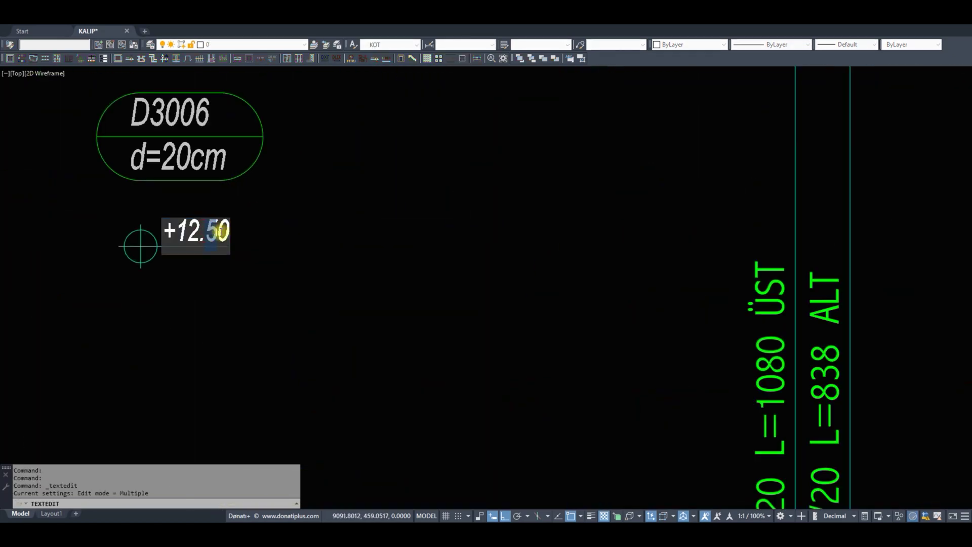
{"action": "scroll", "coordinate": [203, 245], "scroll_direction": "down", "scroll_amount": 5}
{"action": "scroll", "coordinate": [400, 283], "scroll_direction": "down", "scroll_amount": 5}
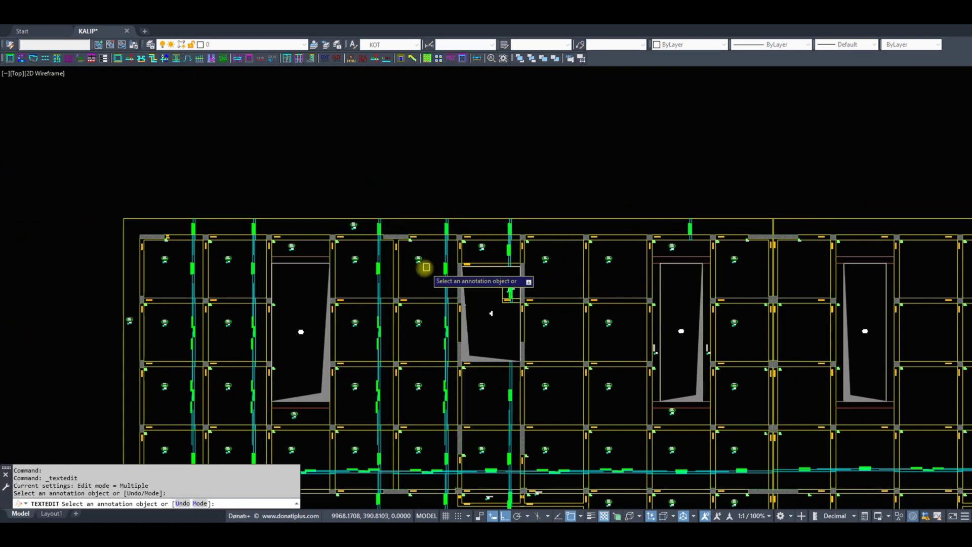
{"action": "key", "text": "Escape"}
Rerun Döşeme Donatısı and draw a horizontal Ø10/20 bar along the top slab strip.
{"action": "left_click", "coordinate": [238, 59]}
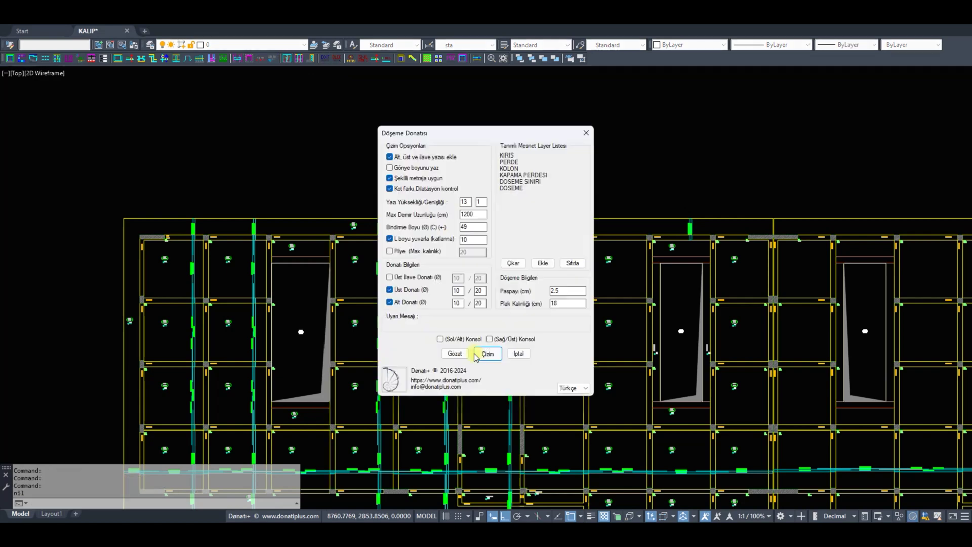
{"action": "left_click", "coordinate": [490, 355]}
{"action": "left_click", "coordinate": [112, 251]}
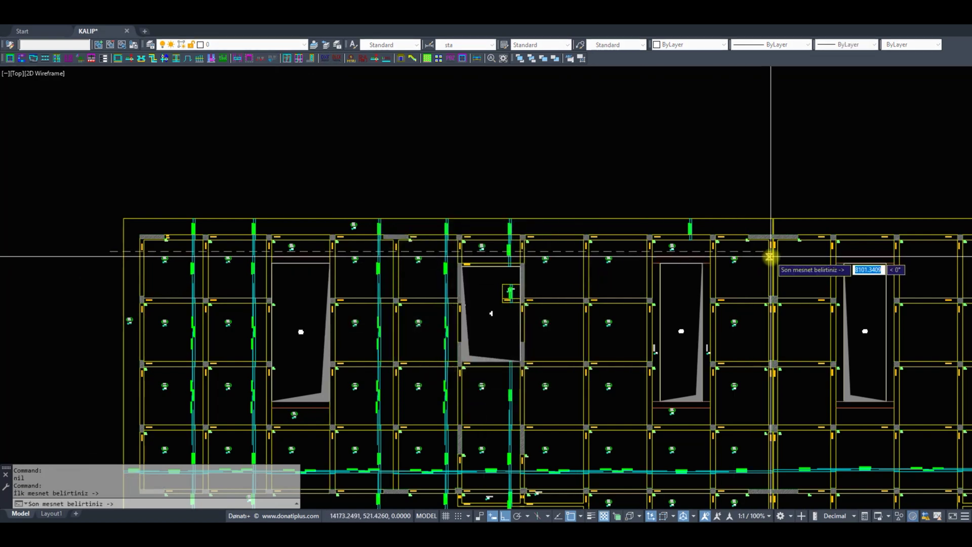
{"action": "left_click", "coordinate": [770, 256]}
Inspect the top-strip bar, then reopen the Döşeme Donatısı settings.
{"action": "scroll", "coordinate": [364, 256], "scroll_direction": "up", "scroll_amount": 2}
{"action": "scroll", "coordinate": [364, 256], "scroll_direction": "up", "scroll_amount": 5}
{"action": "scroll", "coordinate": [354, 294], "scroll_direction": "down", "scroll_amount": 2}
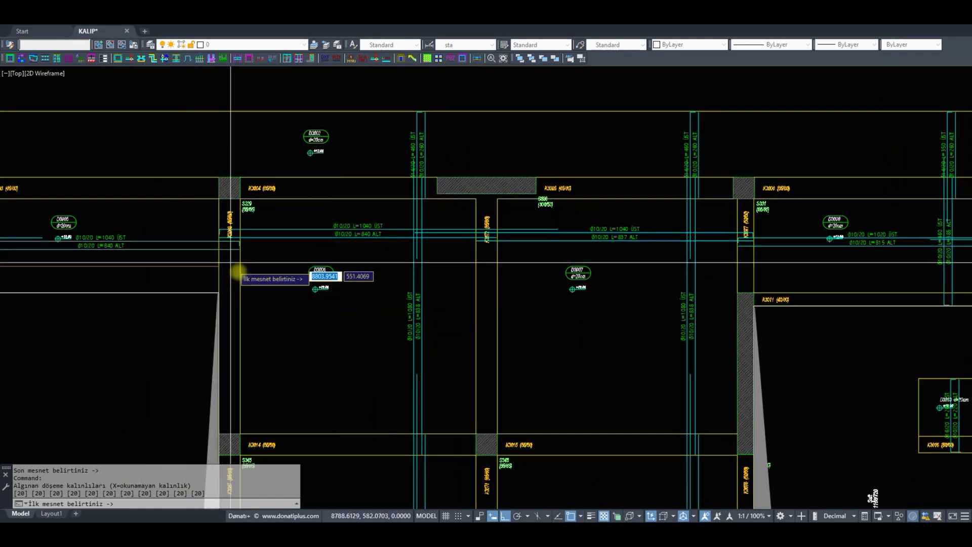
{"action": "scroll", "coordinate": [221, 244], "scroll_direction": "down", "scroll_amount": 1}
{"action": "scroll", "coordinate": [606, 276], "scroll_direction": "up", "scroll_amount": 1}
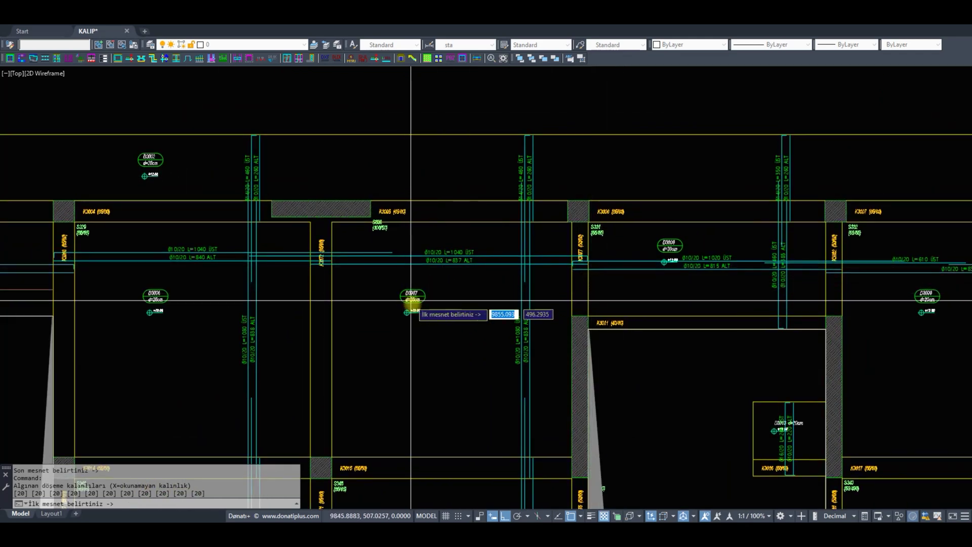
{"action": "scroll", "coordinate": [605, 283], "scroll_direction": "down", "scroll_amount": 1}
{"action": "scroll", "coordinate": [647, 304], "scroll_direction": "down", "scroll_amount": 2}
{"action": "scroll", "coordinate": [382, 278], "scroll_direction": "down", "scroll_amount": 3}
{"action": "mouse_move", "coordinate": [382, 278]}
{"action": "middle_mouse_down"}
{"action": "mouse_move", "coordinate": [400, 221]}
{"action": "mouse_move", "coordinate": [344, 225]}
{"action": "middle_mouse_up"}
{"action": "key", "text": "Return"}
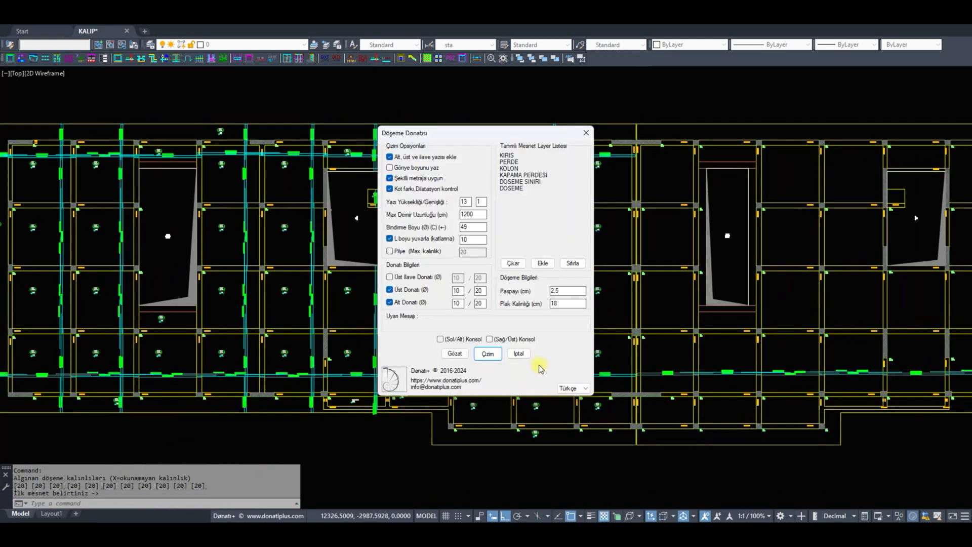